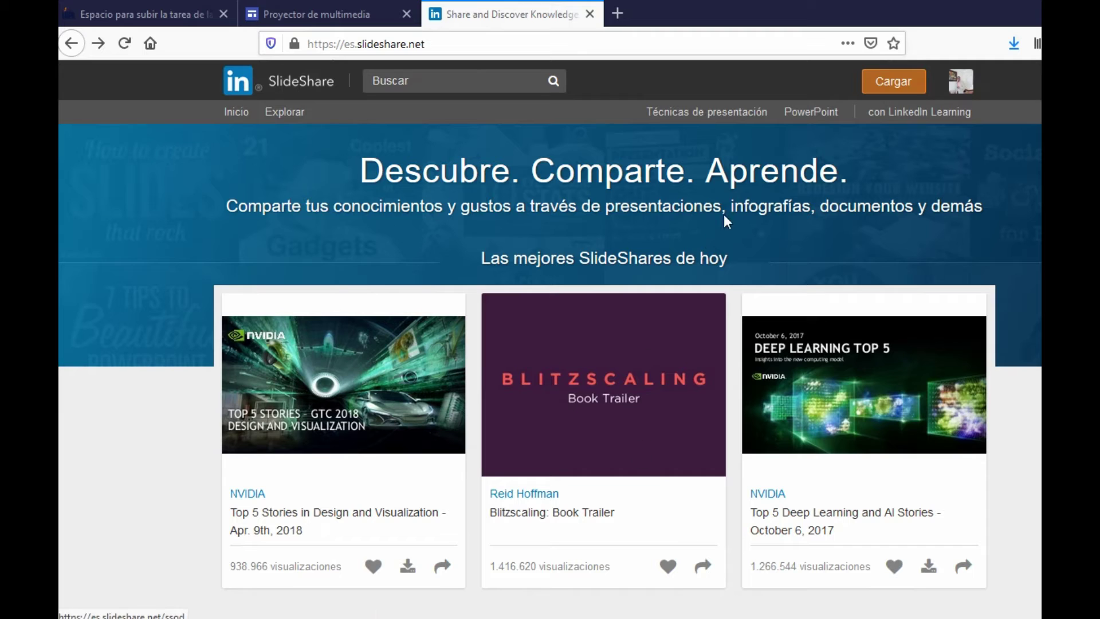
Start a new upload from this computer and browse to the INFOTEP 2019 folder on the Desktop (Escritorio)
left_click(891, 89)
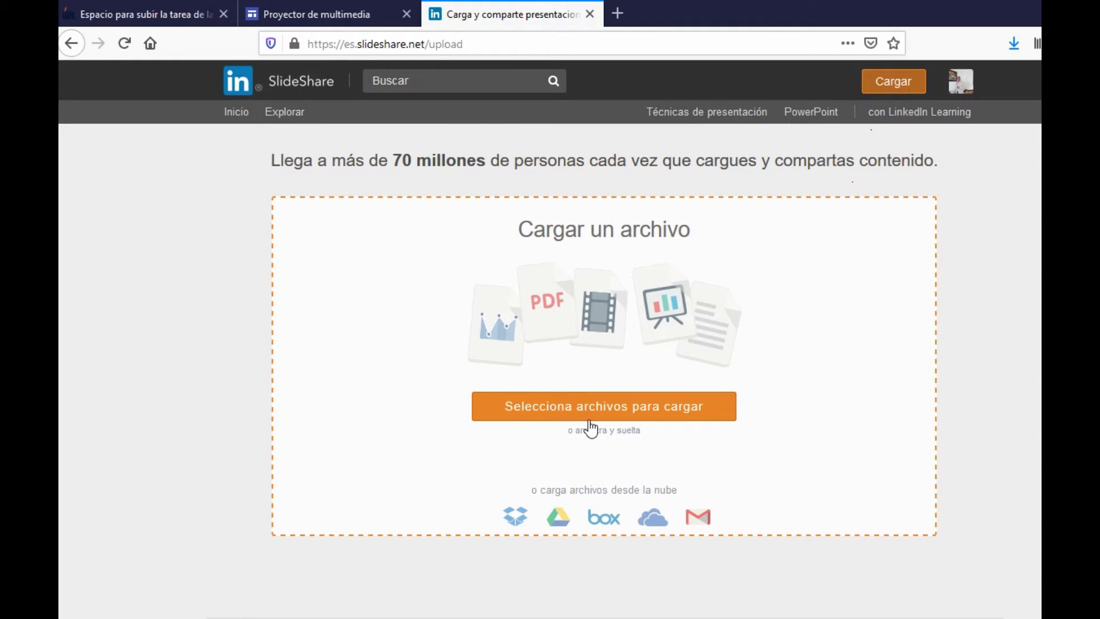
left_click(628, 409)
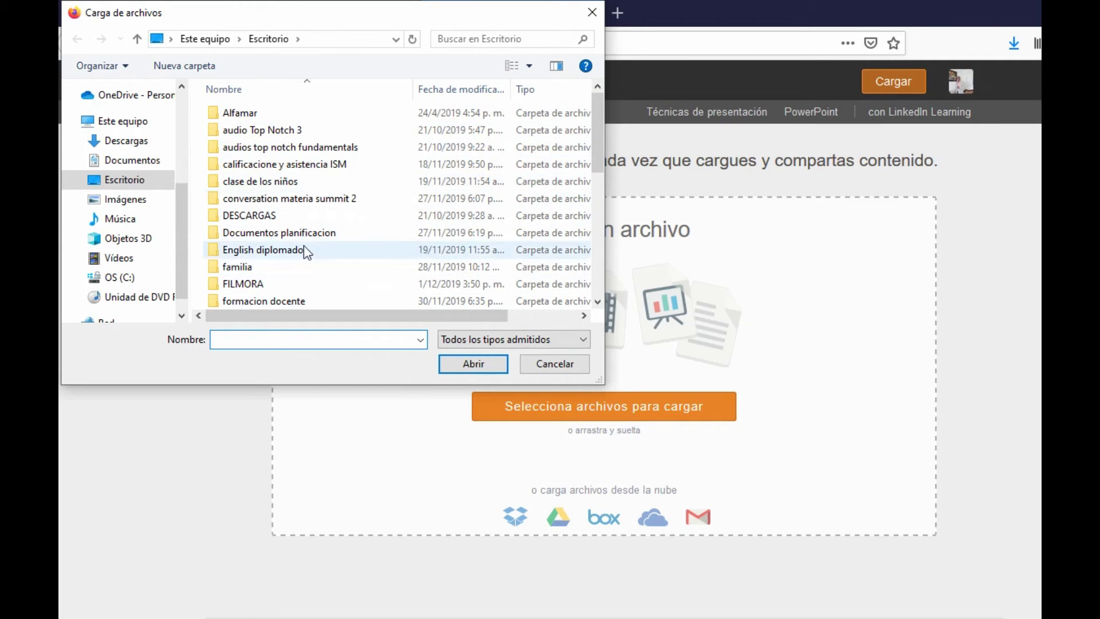
left_click_drag(185, 242, 190, 122)
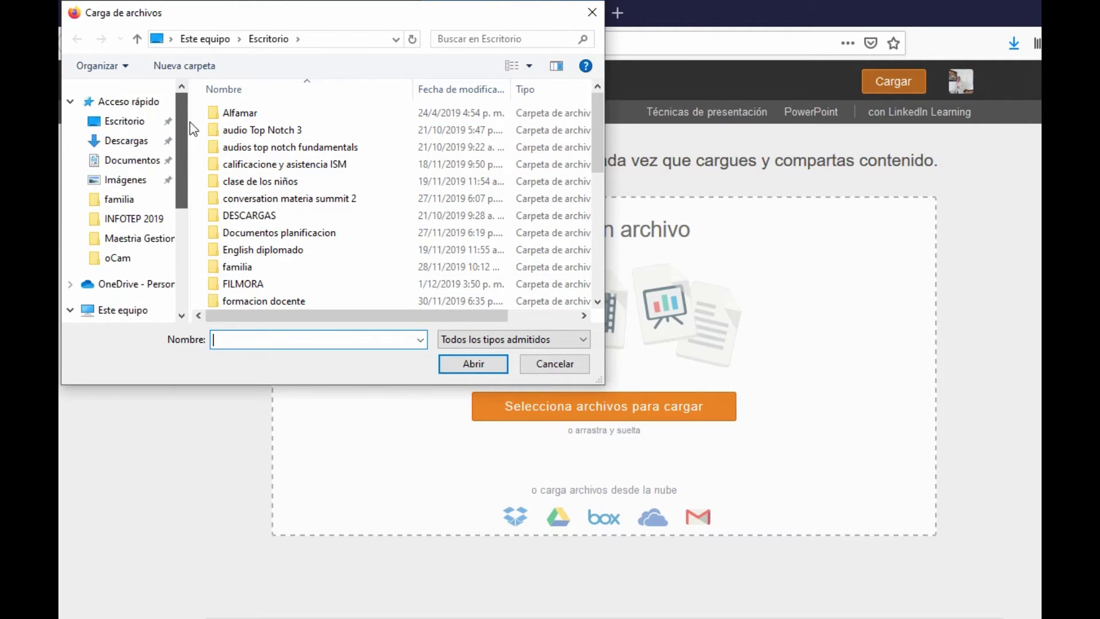
left_click(143, 121)
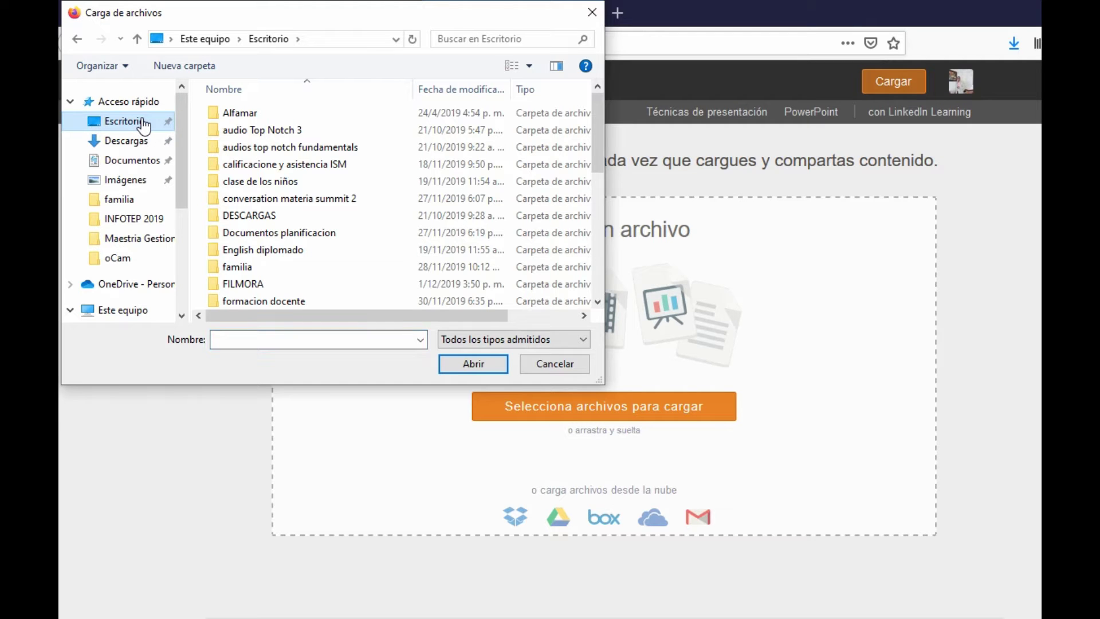
scroll(285, 192, "down", 2)
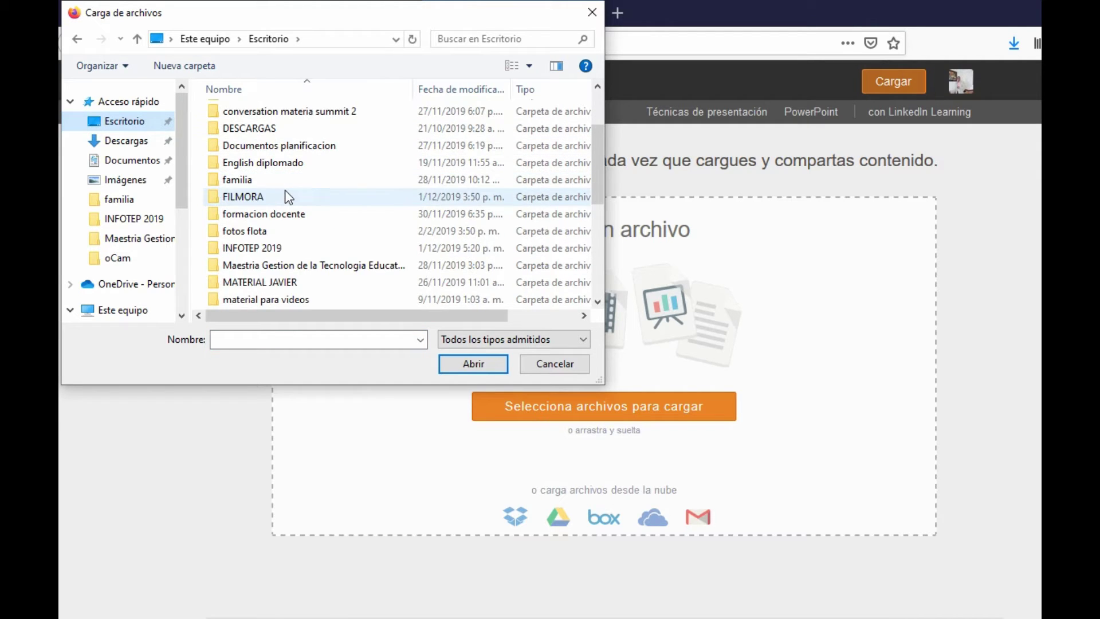
double_click(252, 248)
Find the PowerPoint file infotep exposicion in the folder and upload it
scroll(309, 255, "down", 4)
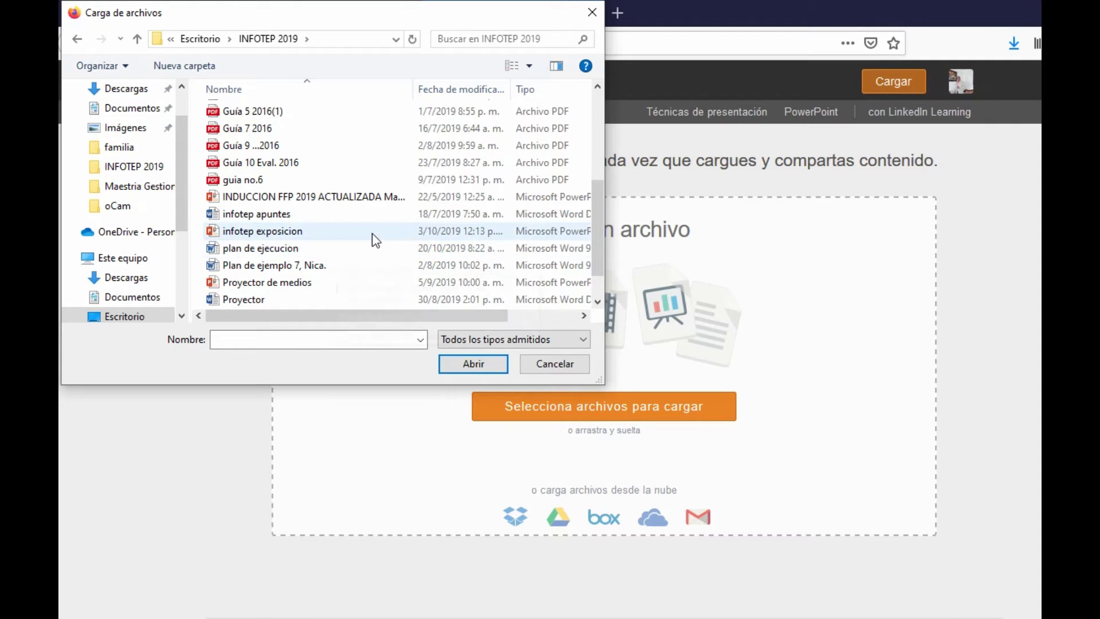
scroll(356, 249, "down", 1)
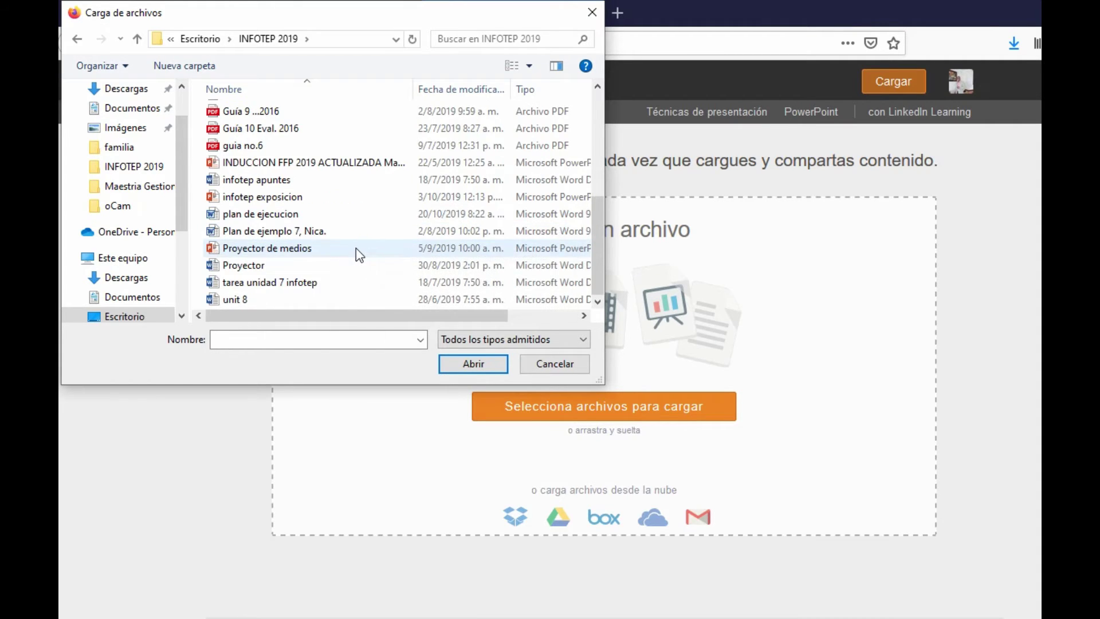
scroll(357, 249, "up", 1)
scroll(356, 252, "up", 1)
scroll(356, 252, "down", 2)
scroll(356, 252, "up", 1)
scroll(356, 252, "up", 2)
scroll(359, 256, "up", 2)
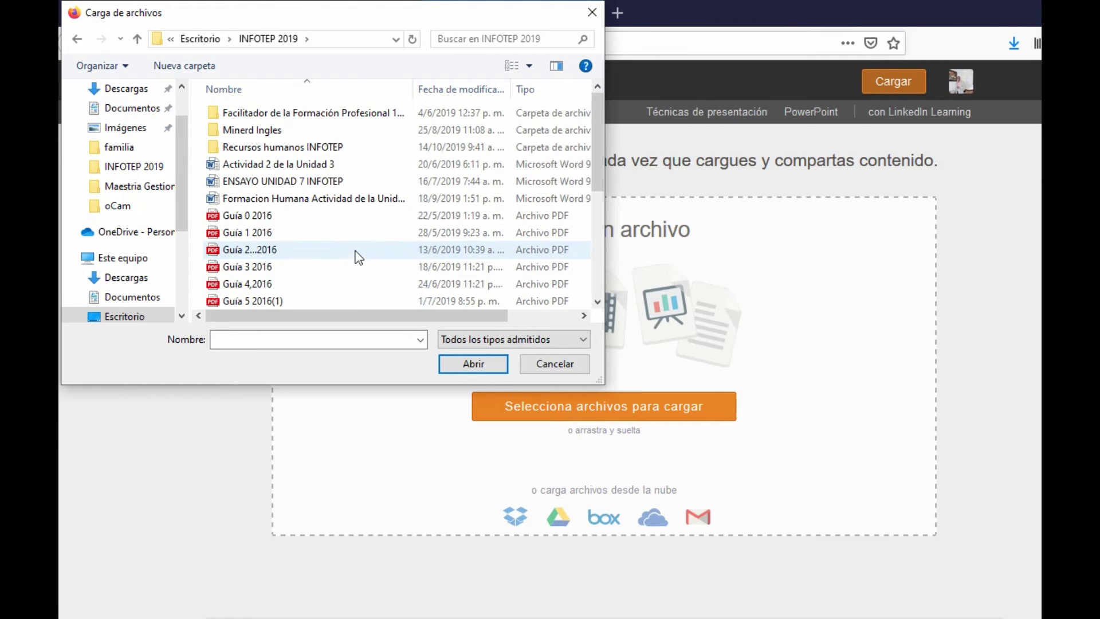
scroll(359, 257, "down", 5)
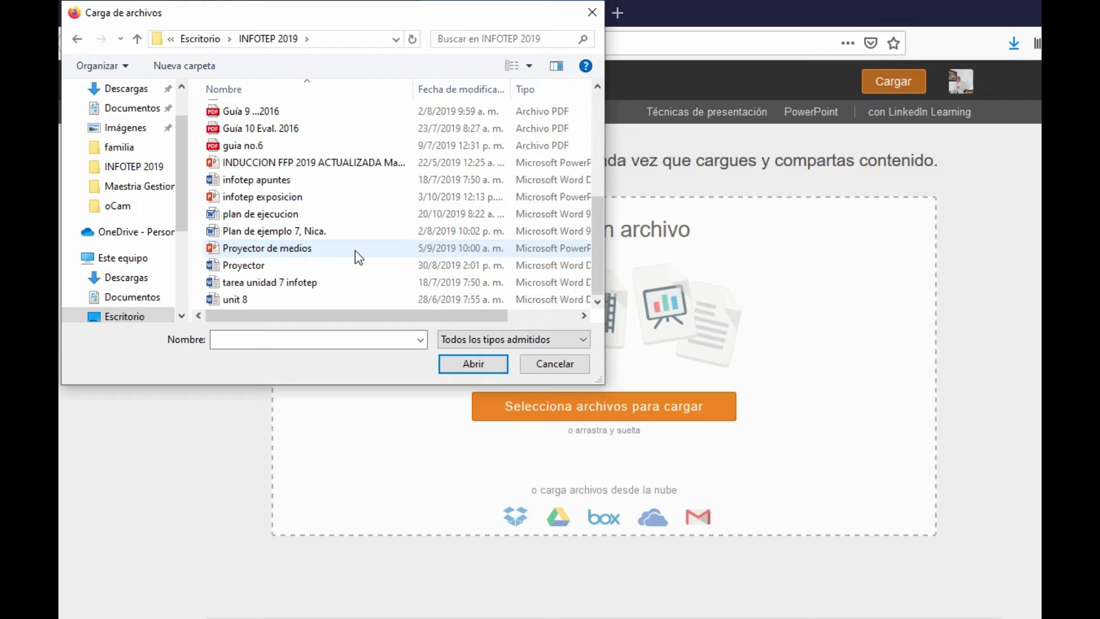
left_click(258, 199)
left_click(489, 367)
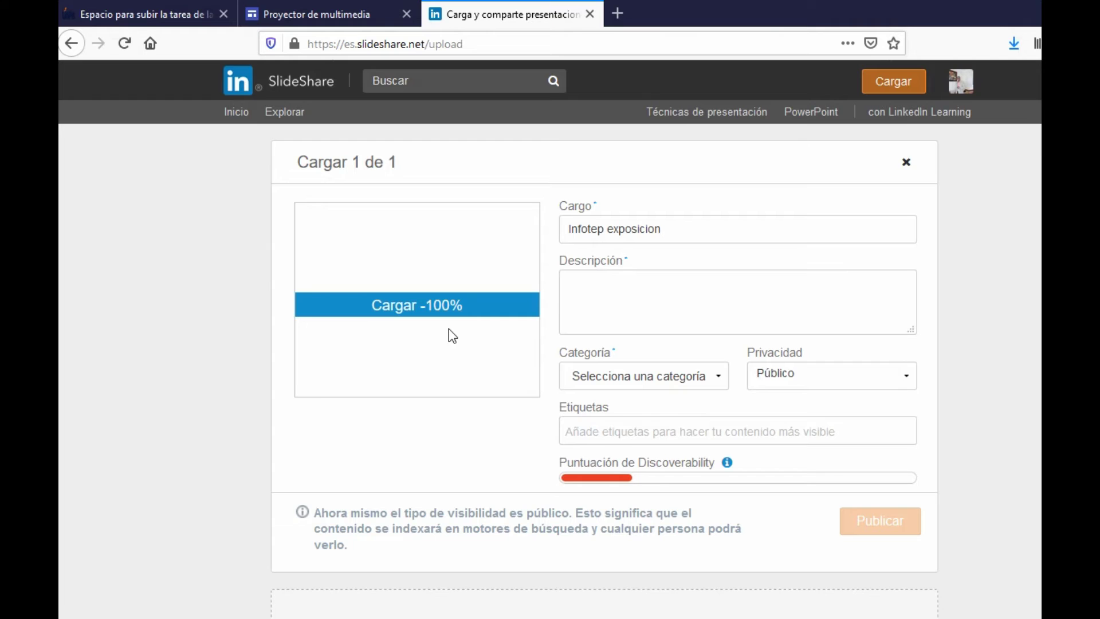
Enter "Para buscar en navegadores, documento, o sitio" as the presentation's description
mouse_move(590, 617)
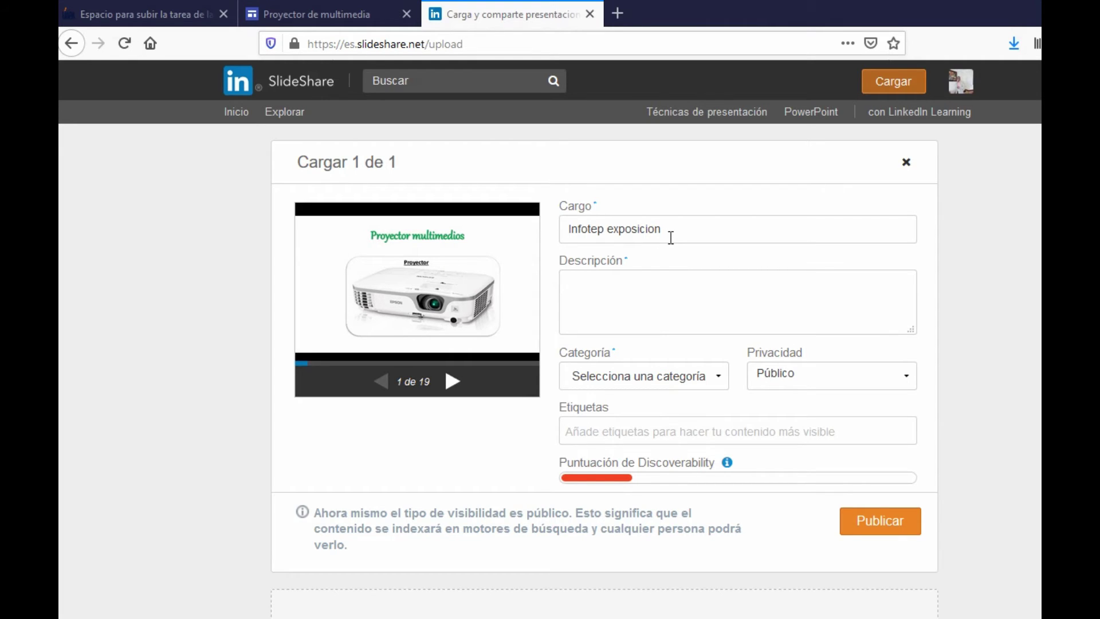
left_click(609, 289)
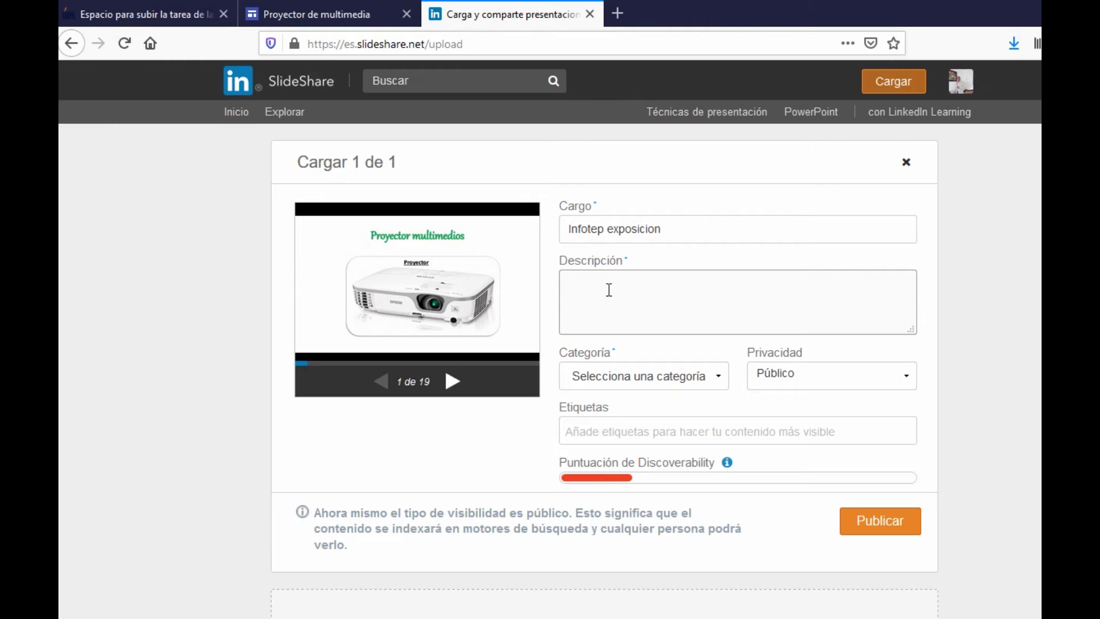
type("Para buscar en navegadores")
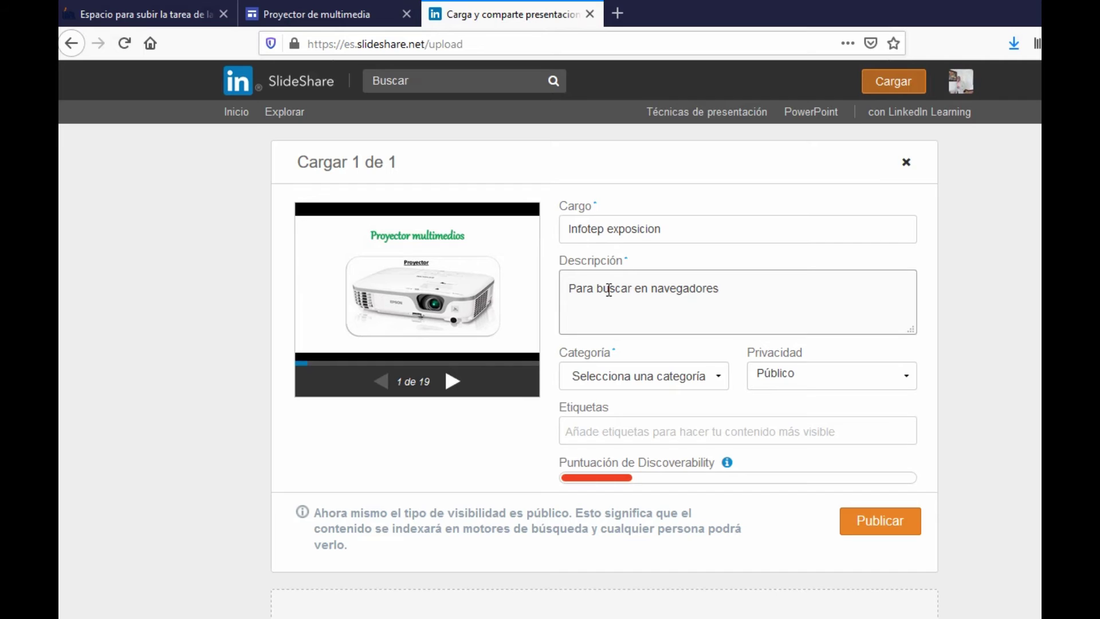
type(", documento")
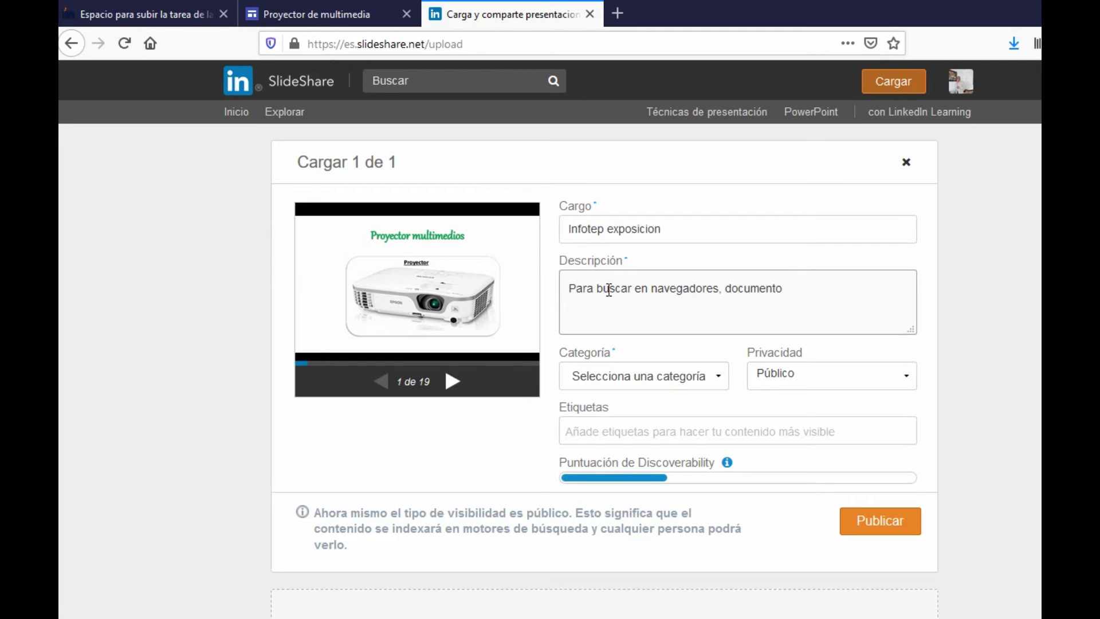
type(", o sitio")
Set the presentation's category to Educación and publish it
mouse_move(751, 616)
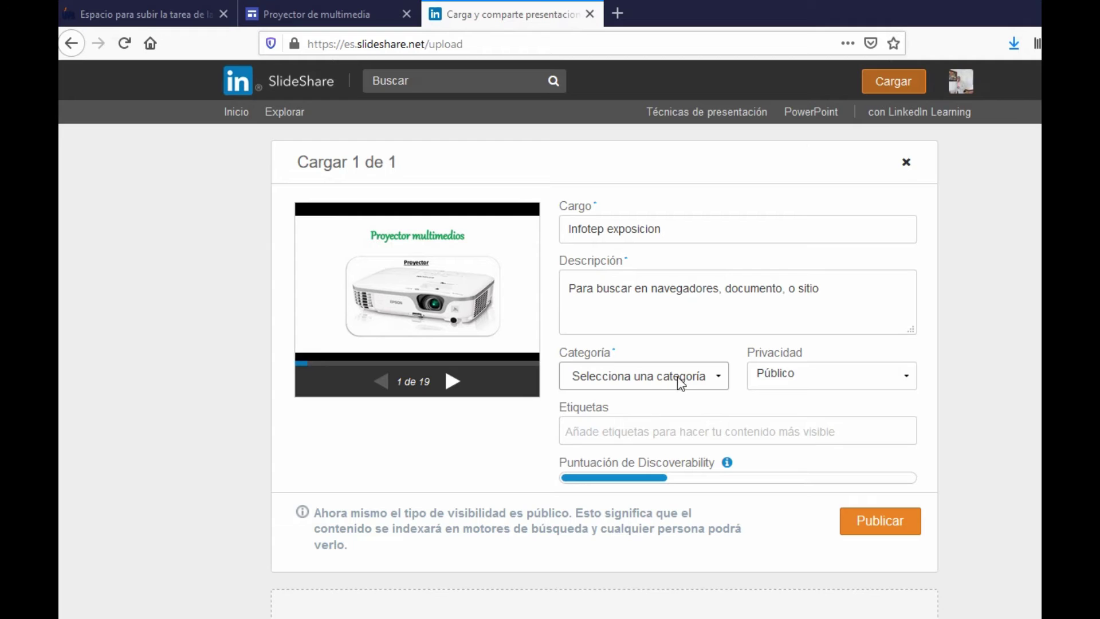
left_click(724, 385)
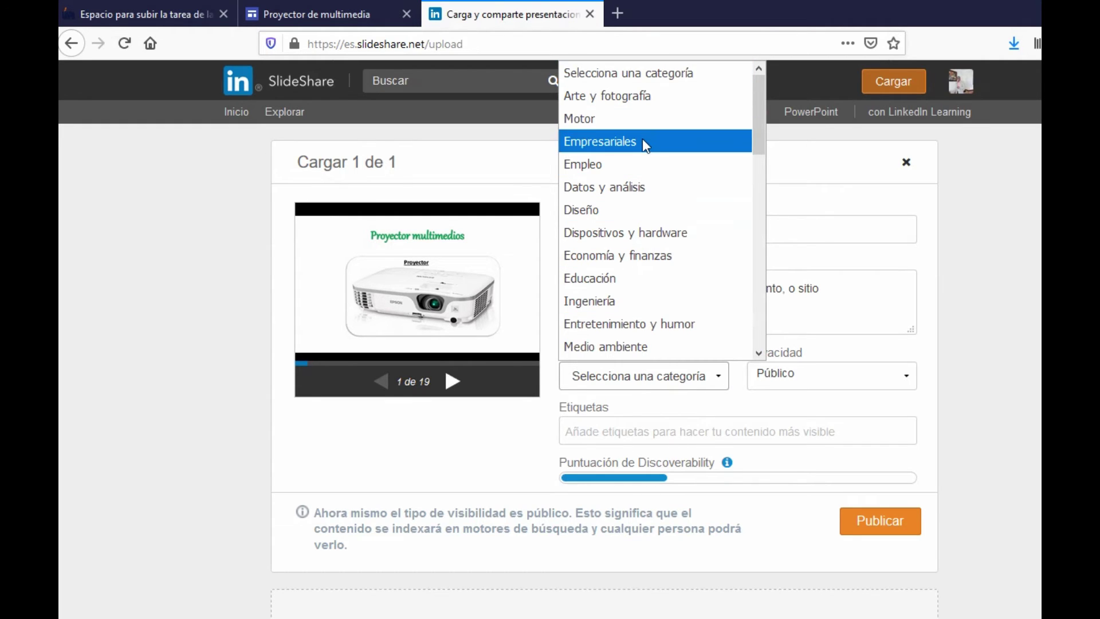
left_click(614, 289)
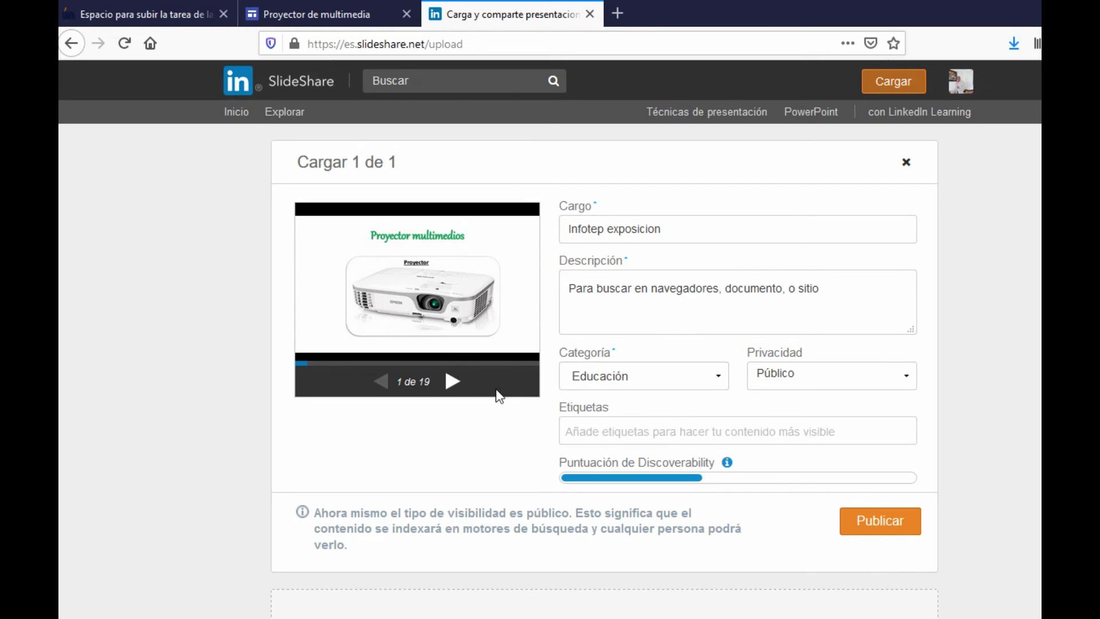
left_click(864, 523)
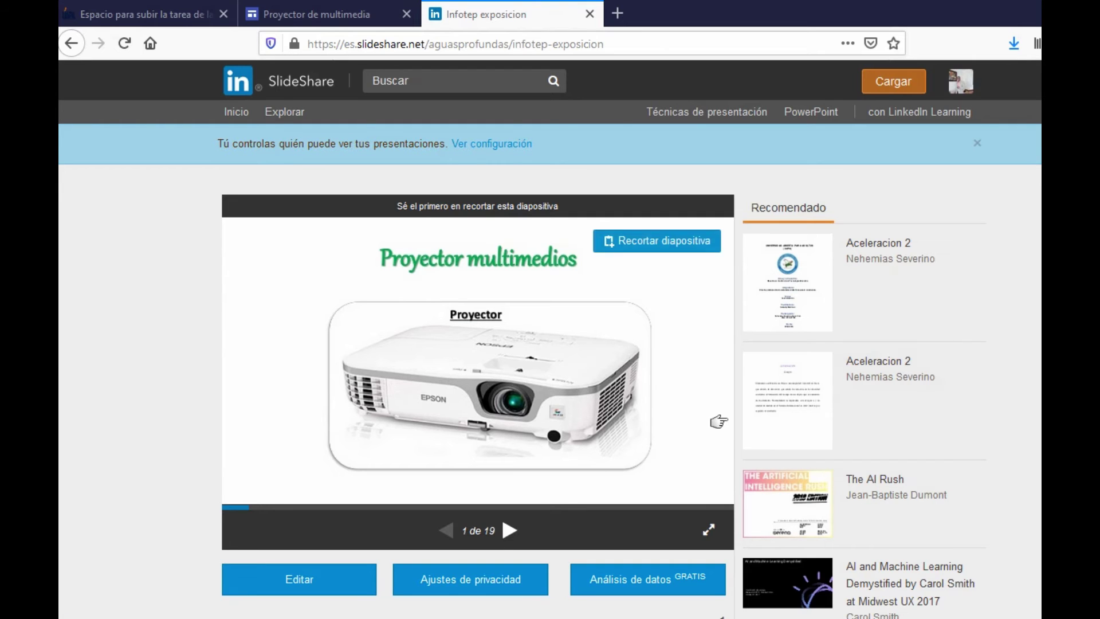
Review the published presentation slide by slide, from the first slide to the last
scroll(716, 419, "down", 3)
scroll(530, 361, "up", 2)
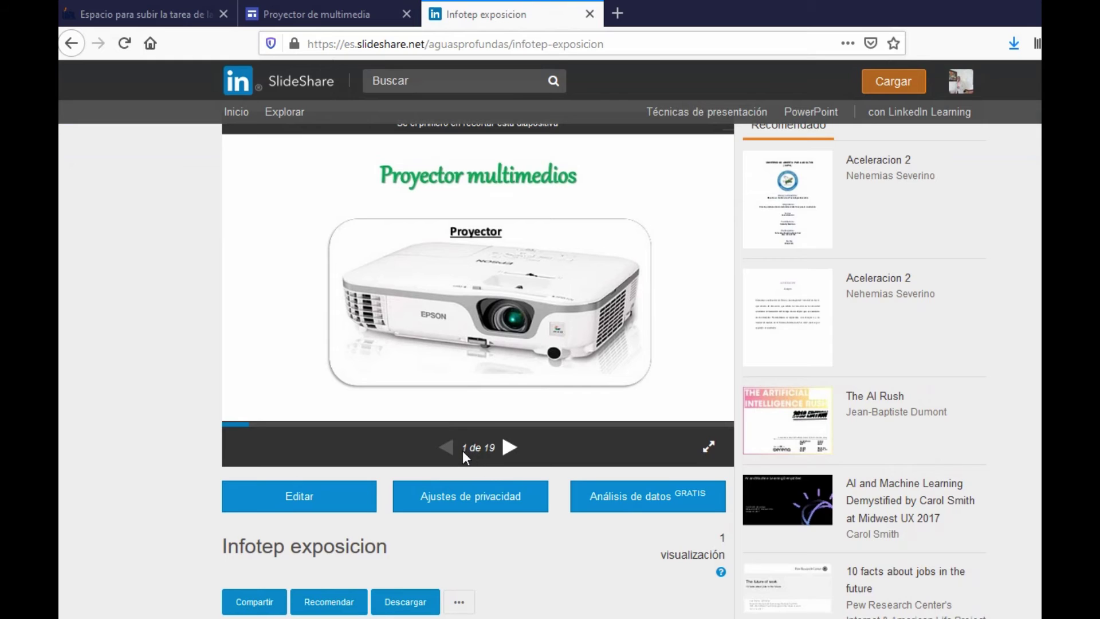
left_click(509, 447)
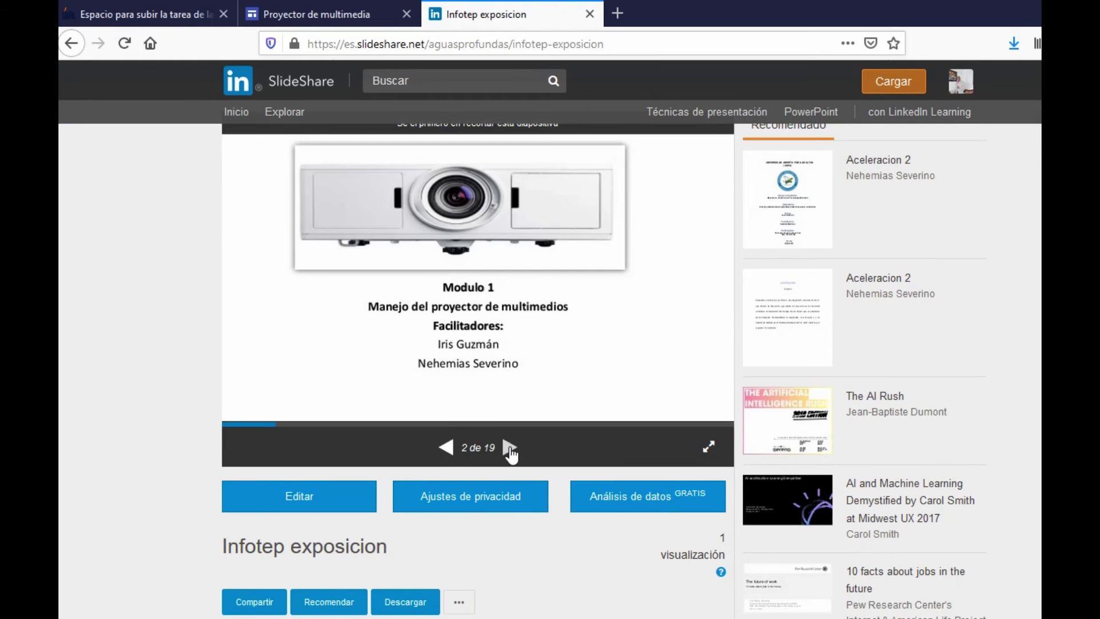
left_click(509, 447)
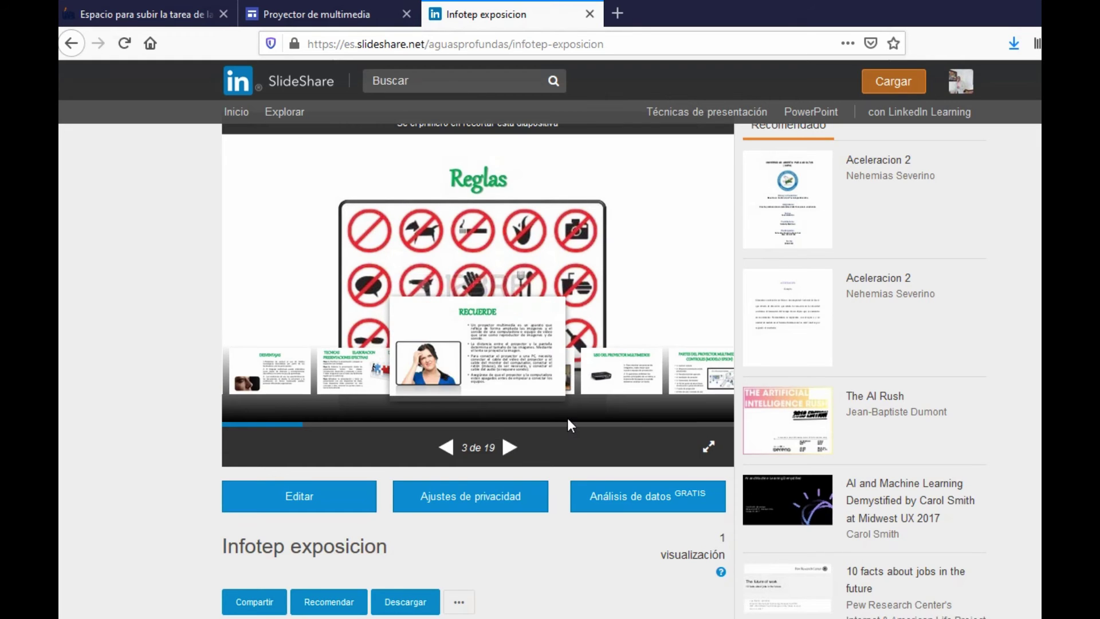
scroll(549, 467, "up", 2)
left_click(509, 531)
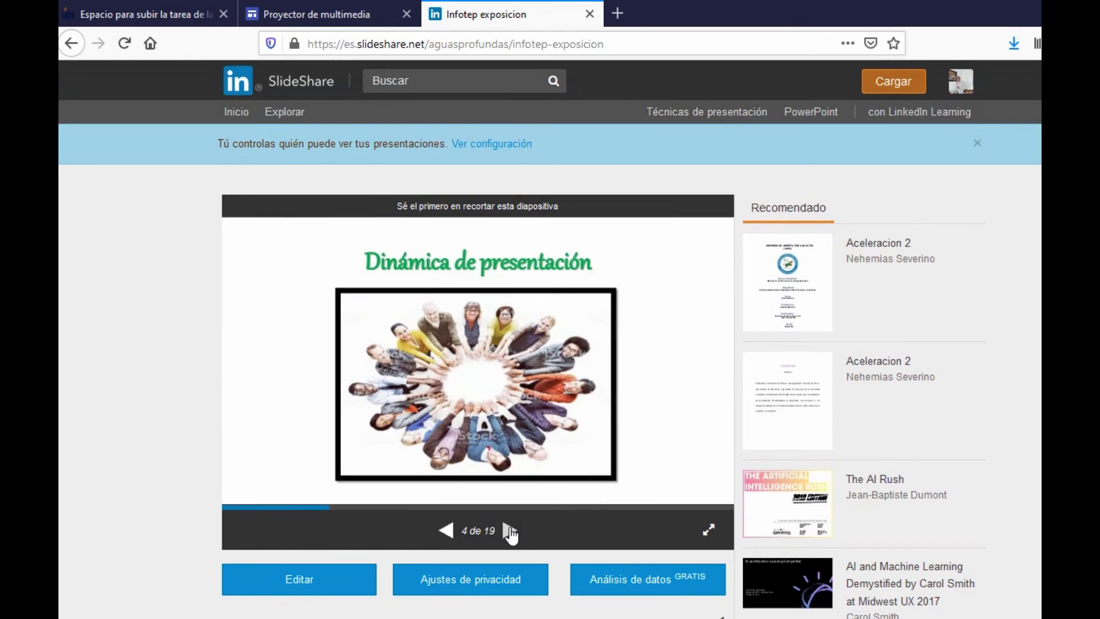
left_click(510, 531)
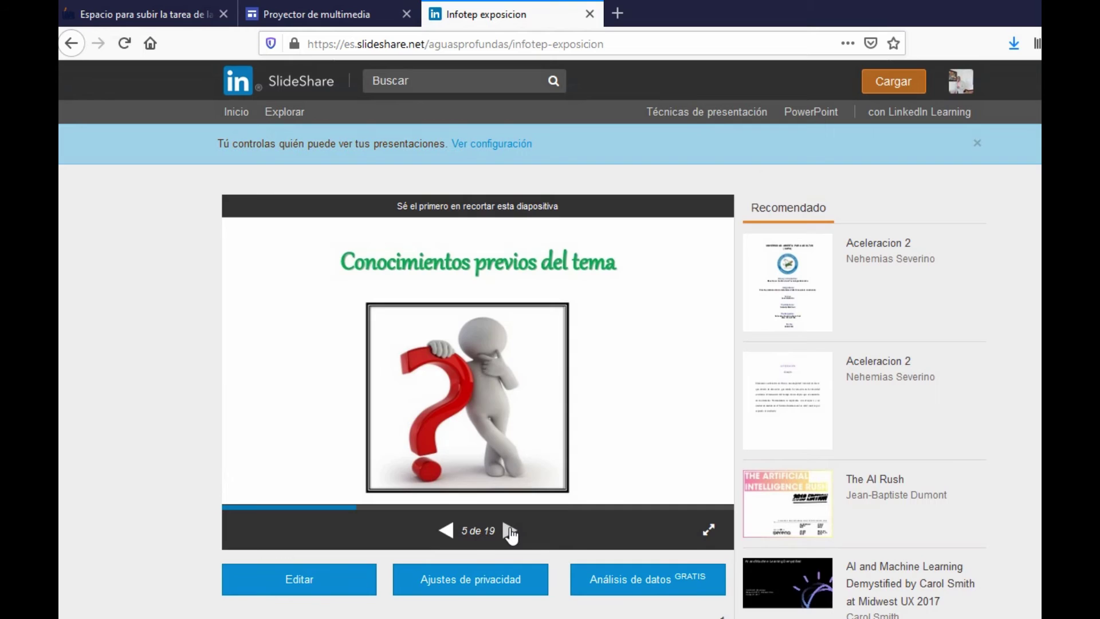
left_click(509, 530)
left_click(509, 530)
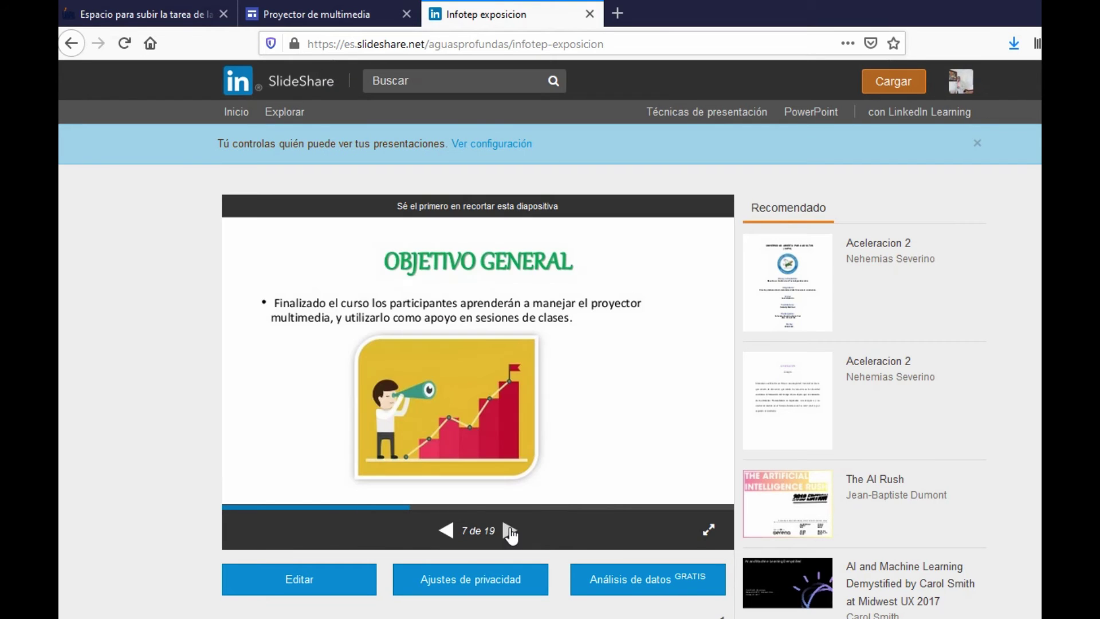
left_click(510, 531)
left_click(510, 530)
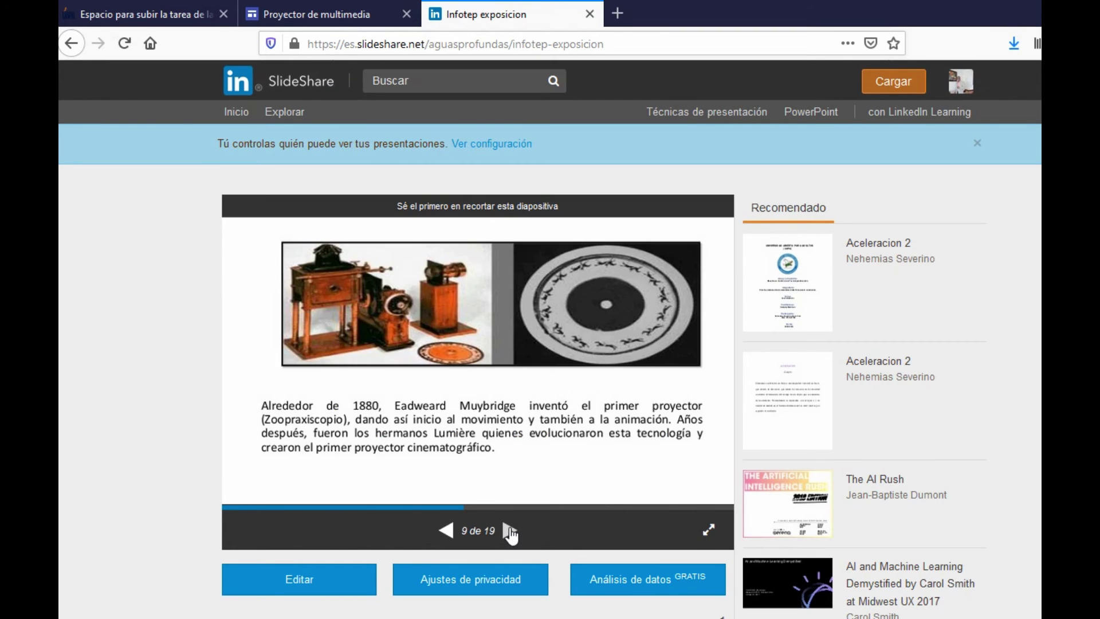
left_click(509, 531)
left_click(510, 532)
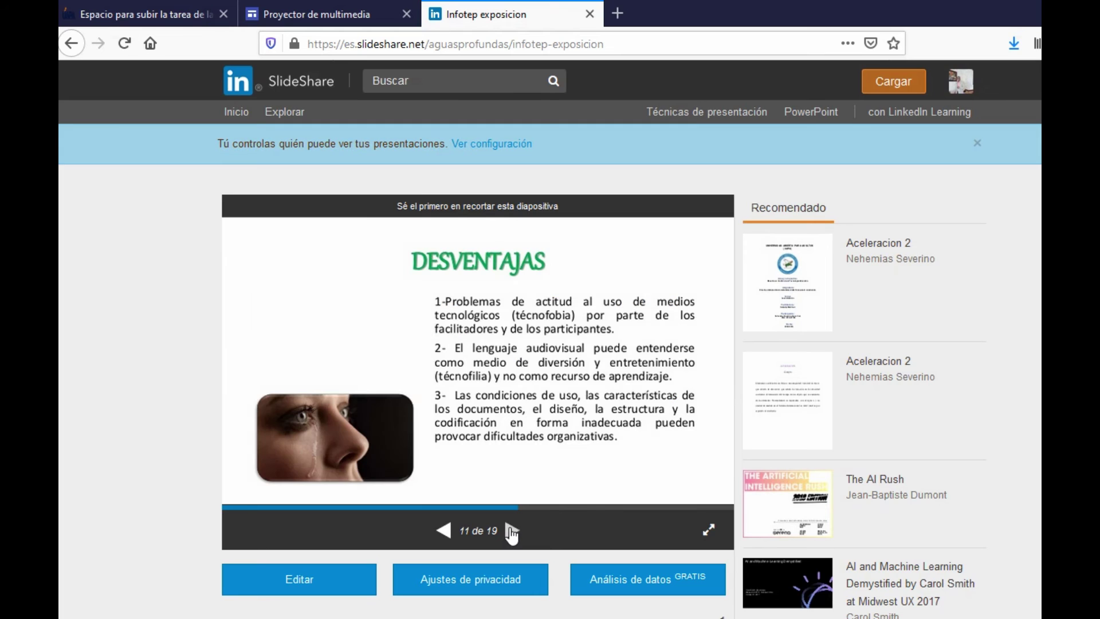
left_click(511, 532)
left_click(512, 532)
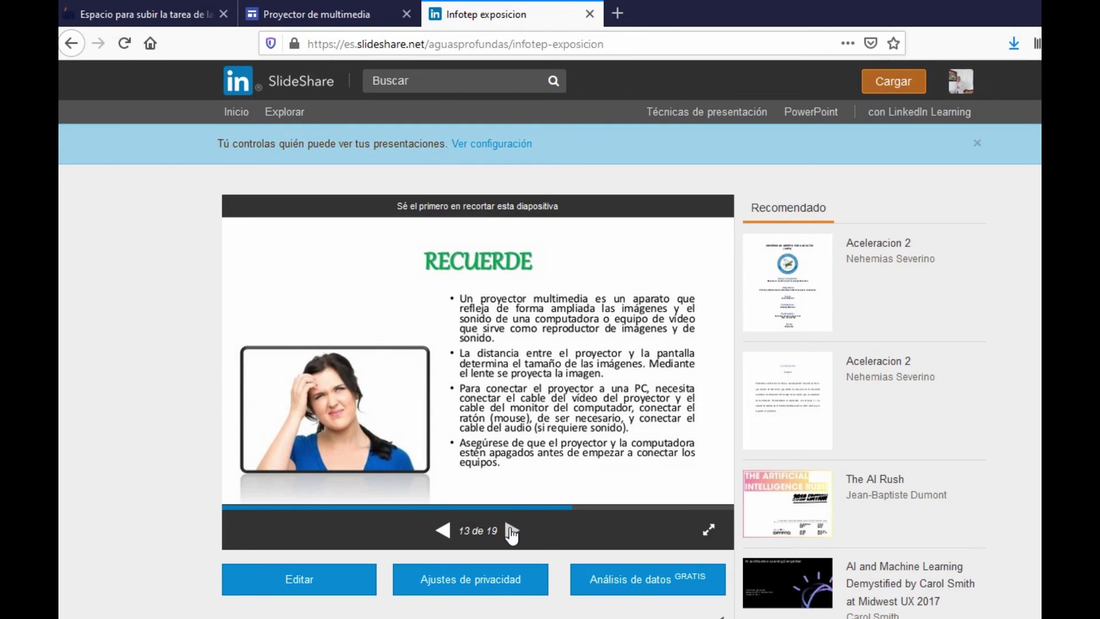
left_click(512, 532)
left_click(512, 532)
left_click(512, 532)
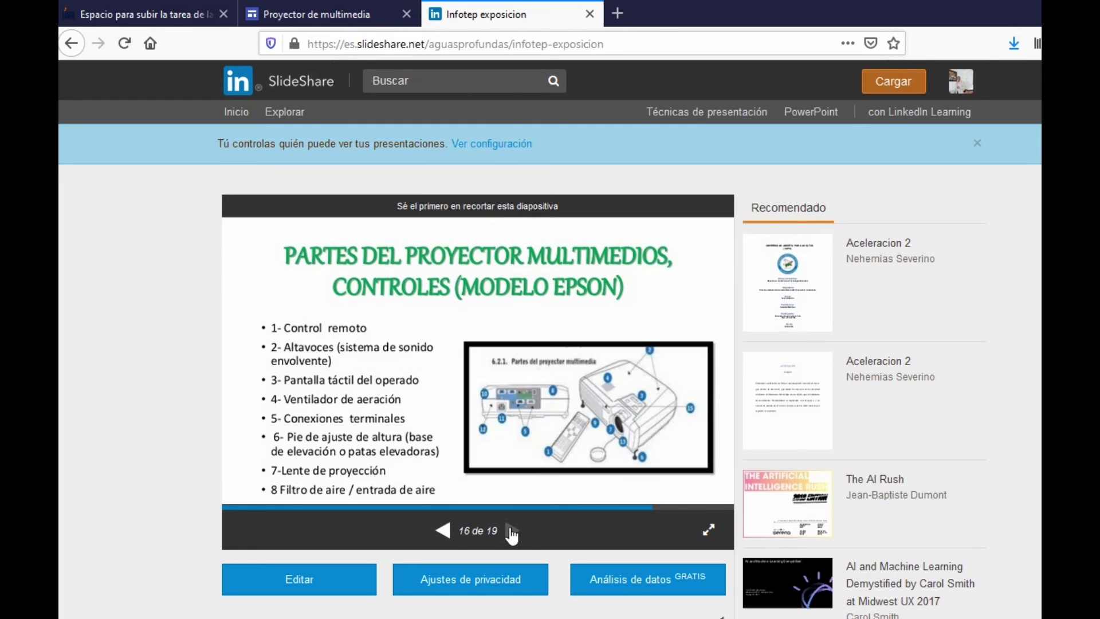
left_click(511, 531)
left_click(511, 532)
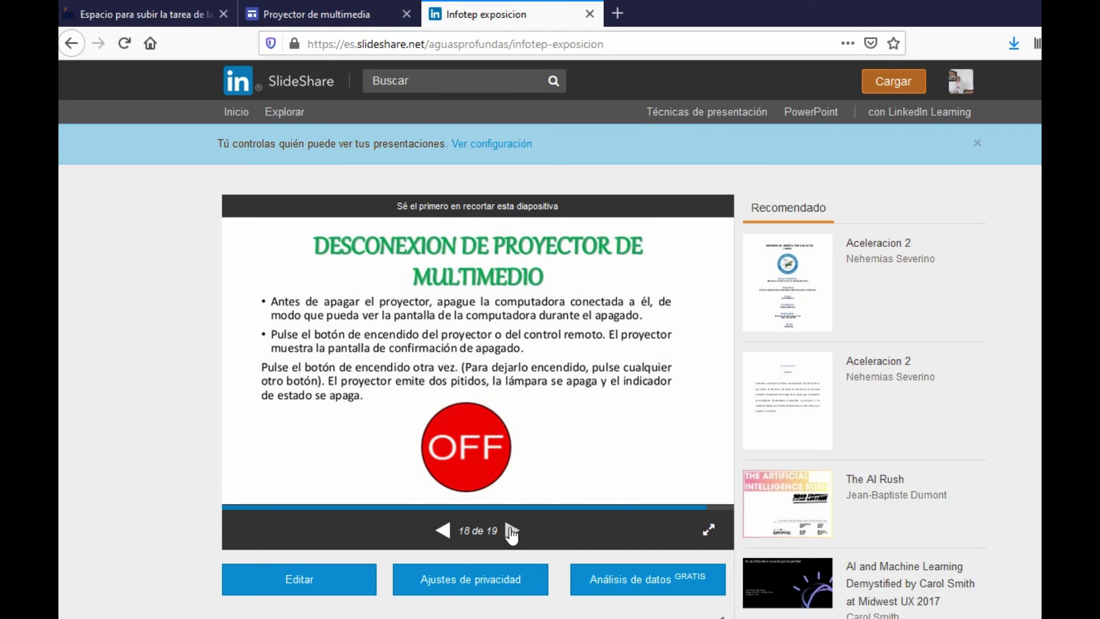
left_click(511, 532)
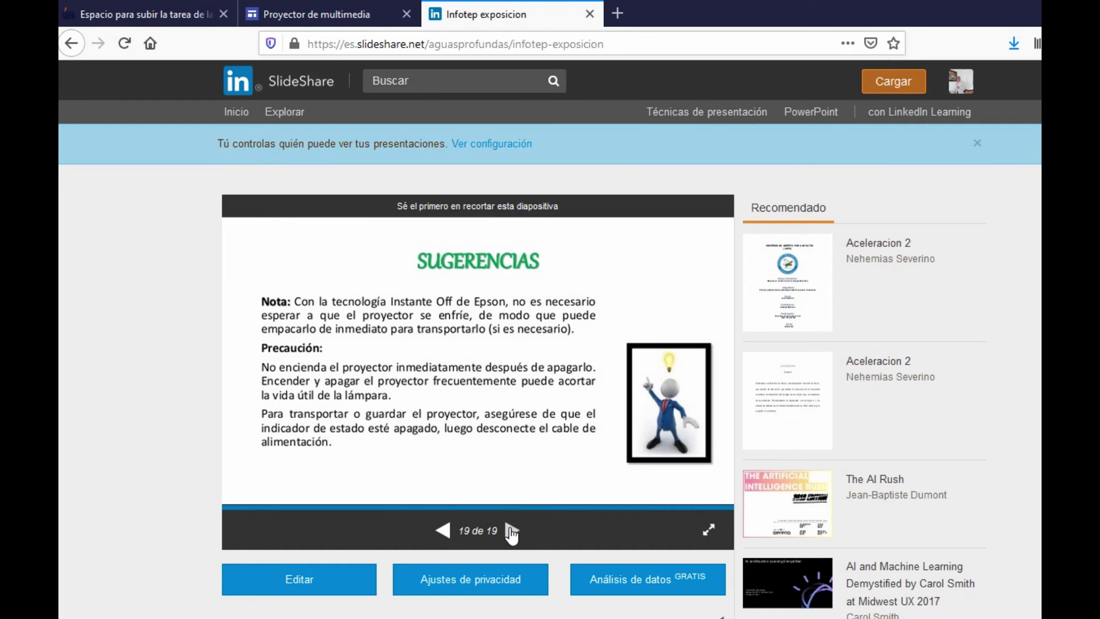
Go back through the presentation one slide at a time from the last slide to slide 12
left_click(447, 536)
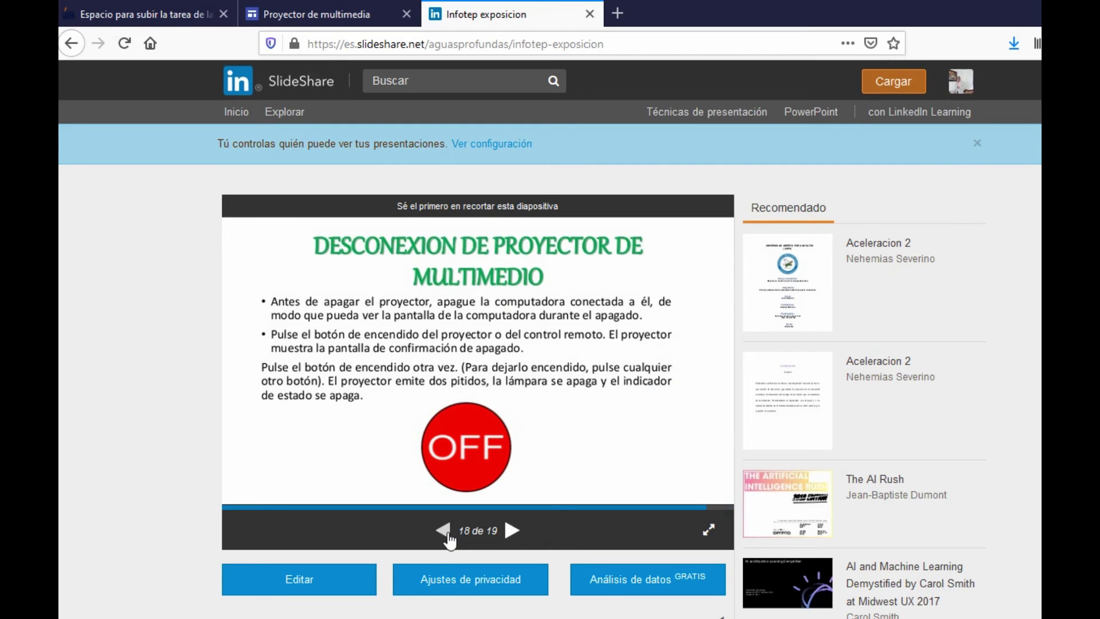
left_click(447, 536)
left_click(447, 536)
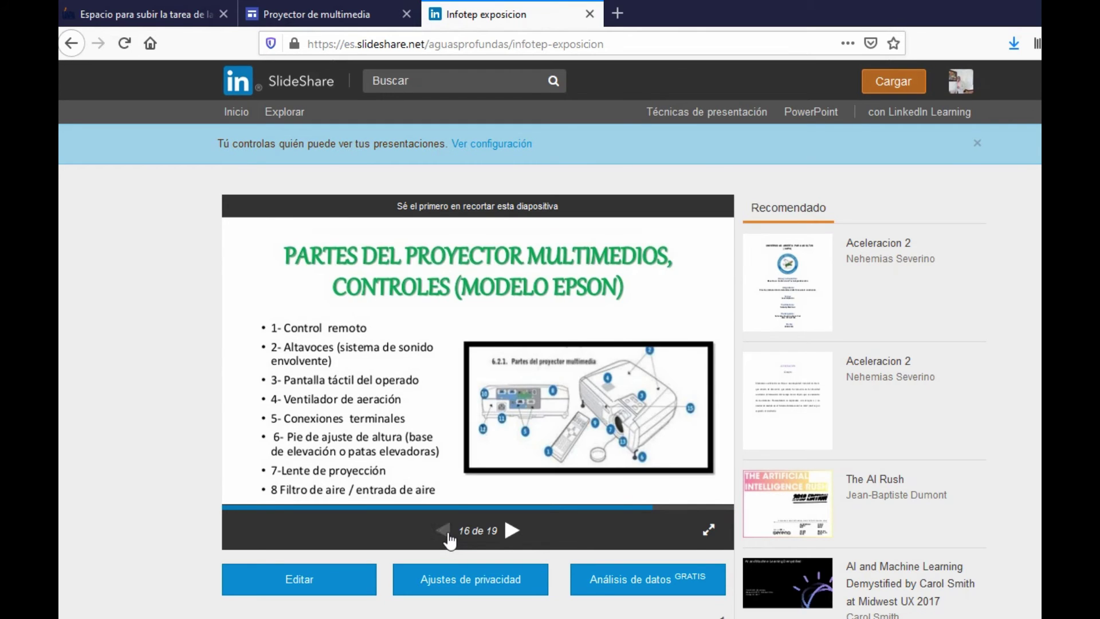
left_click(447, 536)
left_click(448, 536)
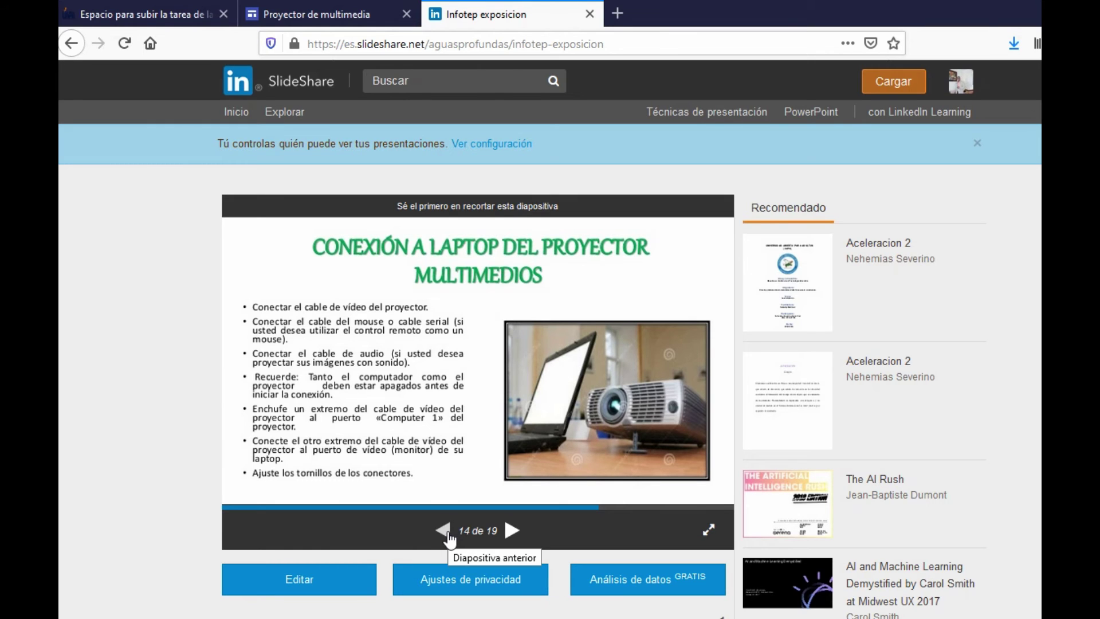
left_click(447, 536)
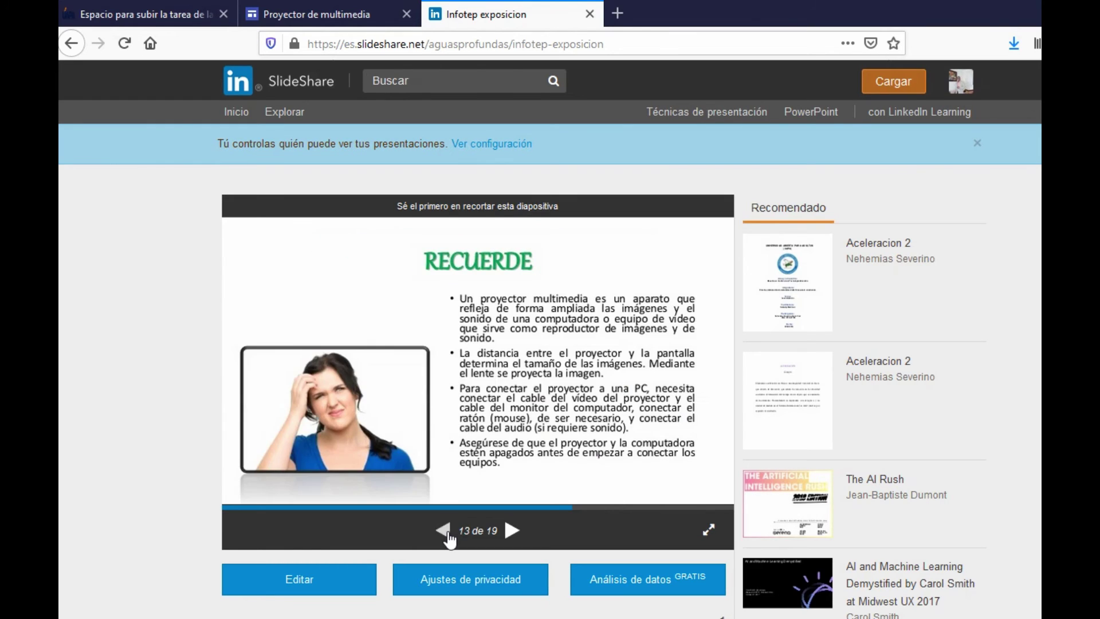
left_click(448, 535)
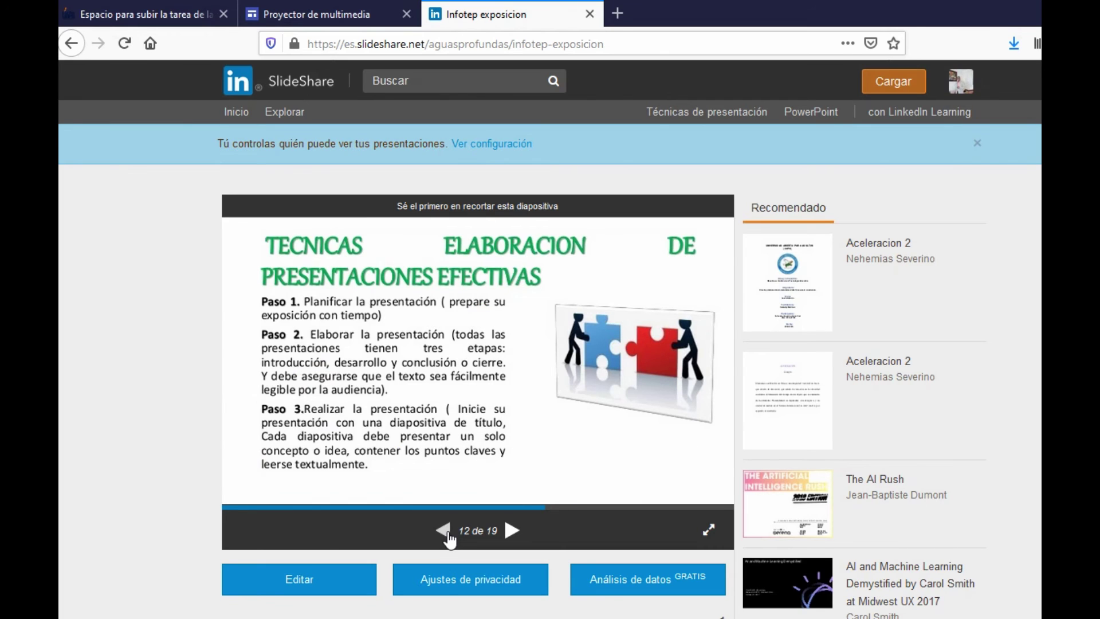
Go back through the published presentation one slide at a time from slide 12 to the first slide
left_click(447, 536)
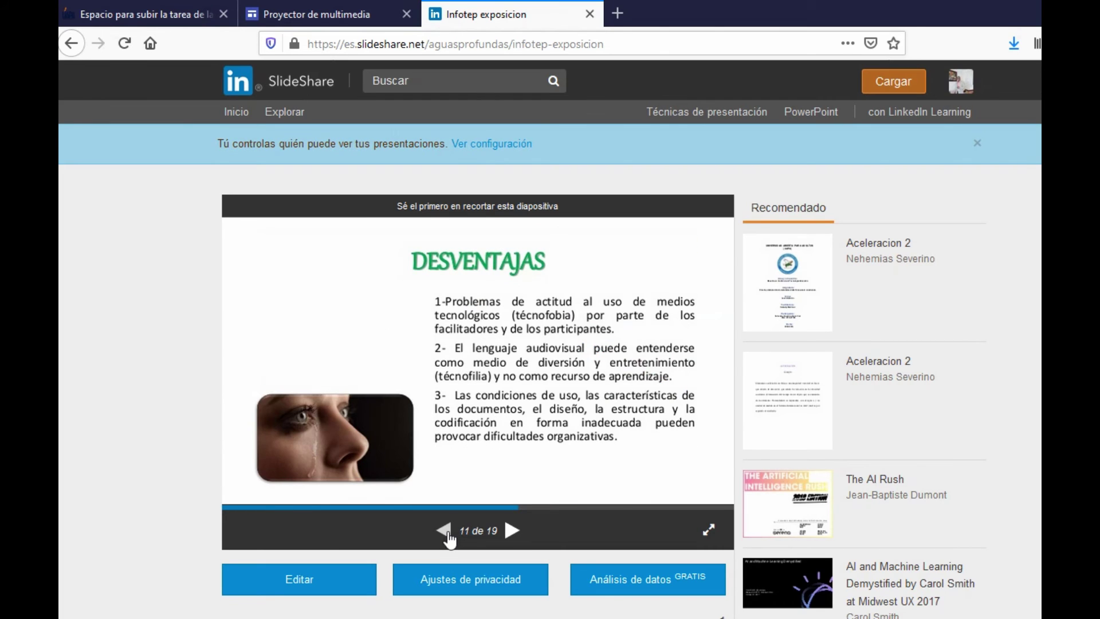
left_click(448, 536)
left_click(447, 536)
left_click(447, 536)
left_click(448, 535)
left_click(447, 536)
left_click(447, 536)
left_click(448, 536)
left_click(448, 534)
left_click(447, 534)
left_click(448, 534)
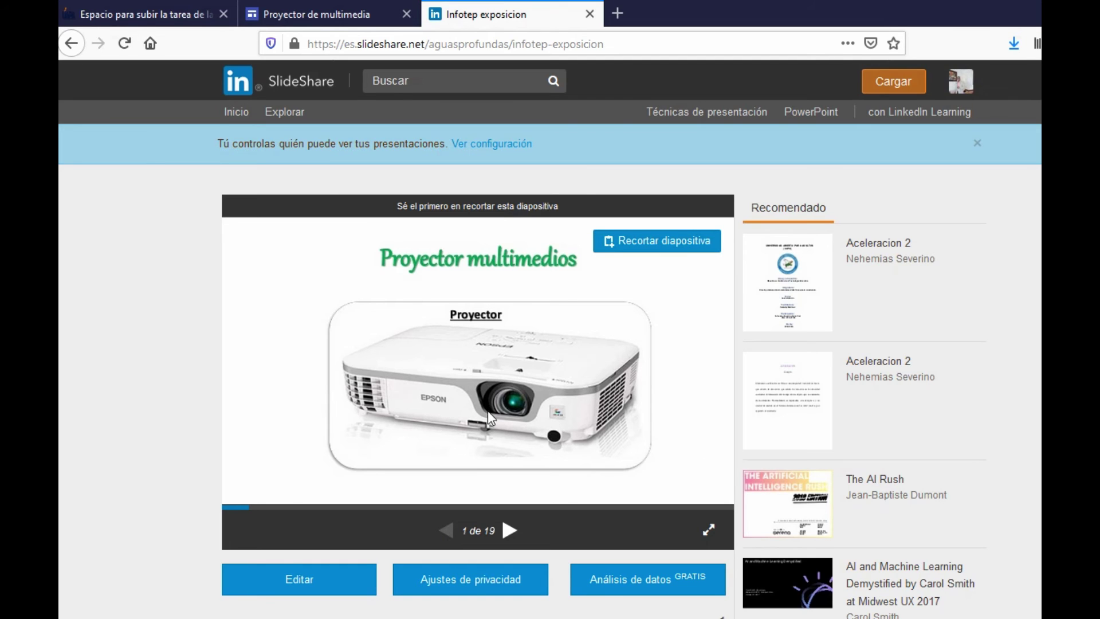
Examine the presentation's details below the slides: title, sharing options, publication date, description, category and comments
scroll(689, 444, "down", 3)
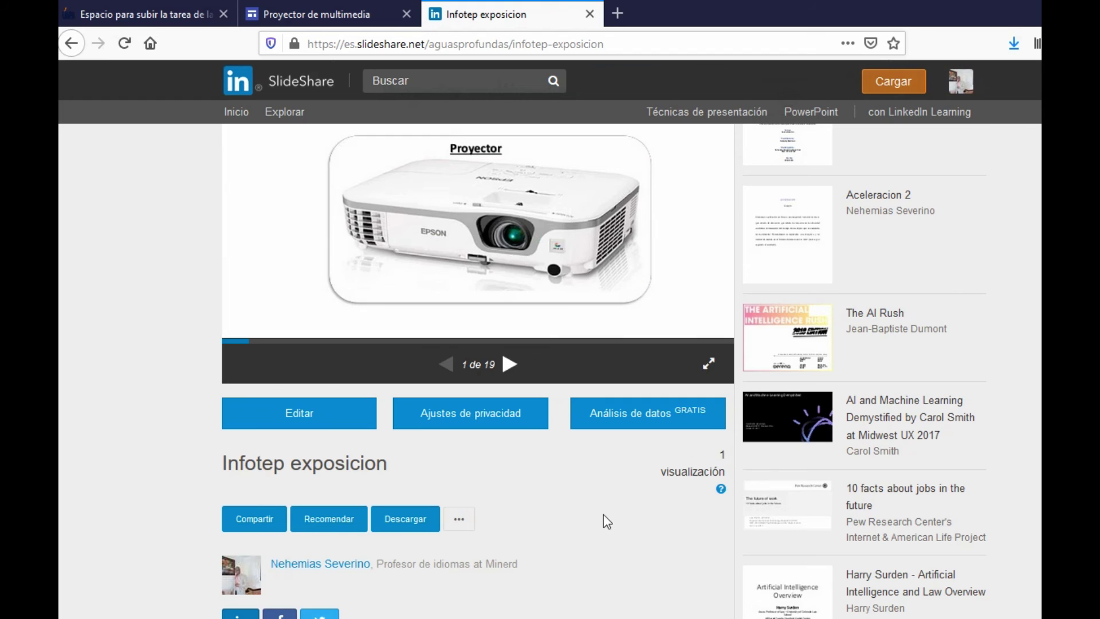
scroll(562, 482, "down", 3)
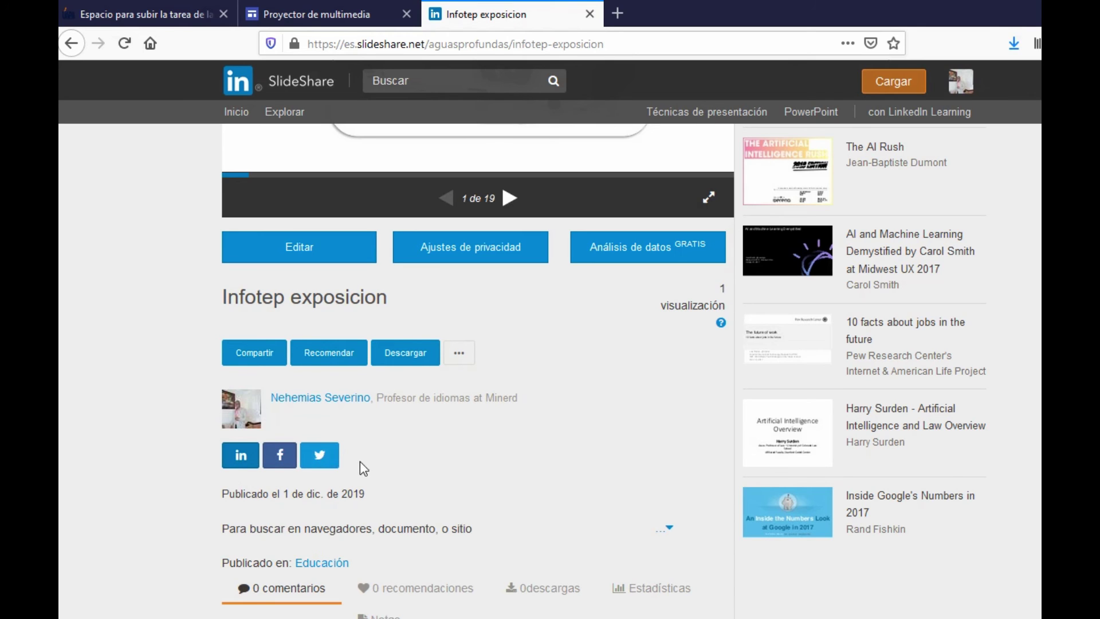
scroll(454, 462, "down", 2)
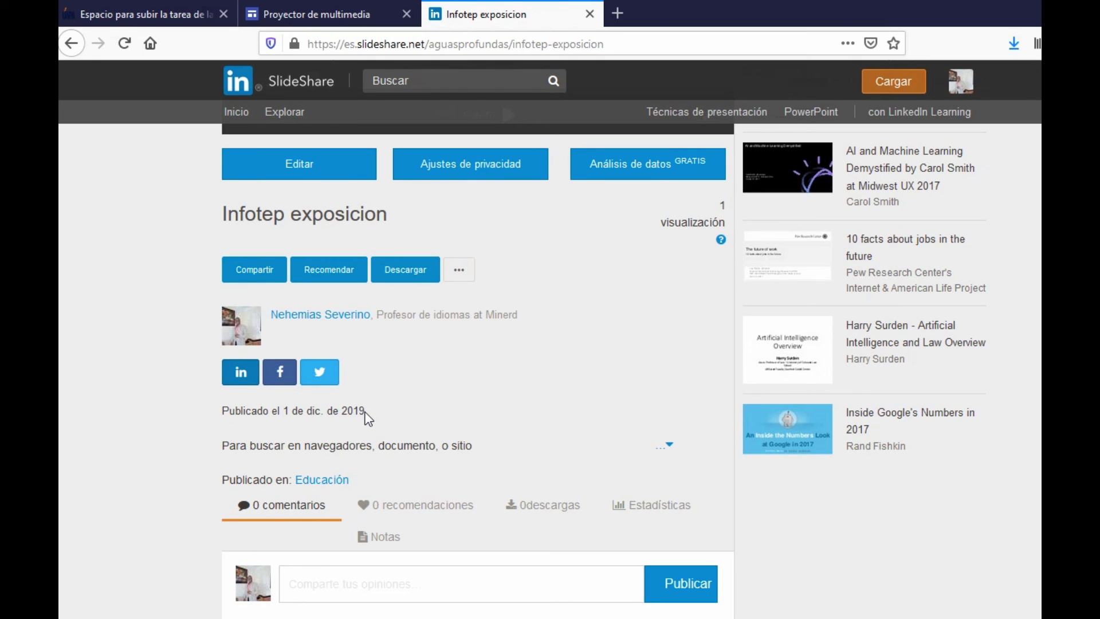
scroll(433, 418, "down", 3)
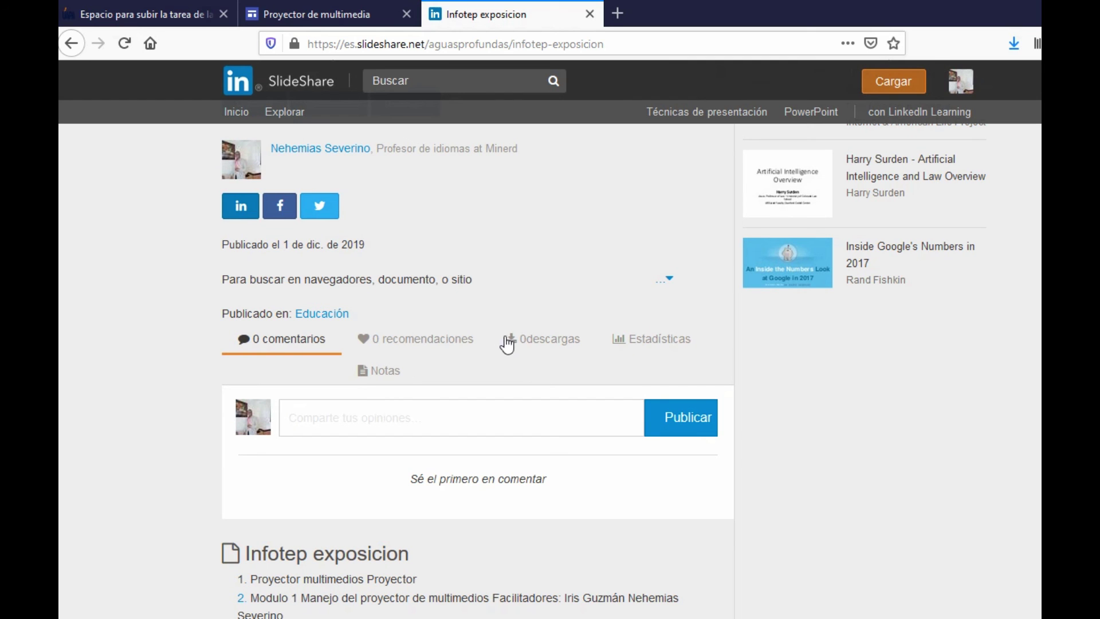
Open the sharing options of the Infotep exposicion presentation and select its full Enlace address
scroll(543, 296, "up", 1)
scroll(539, 289, "up", 3)
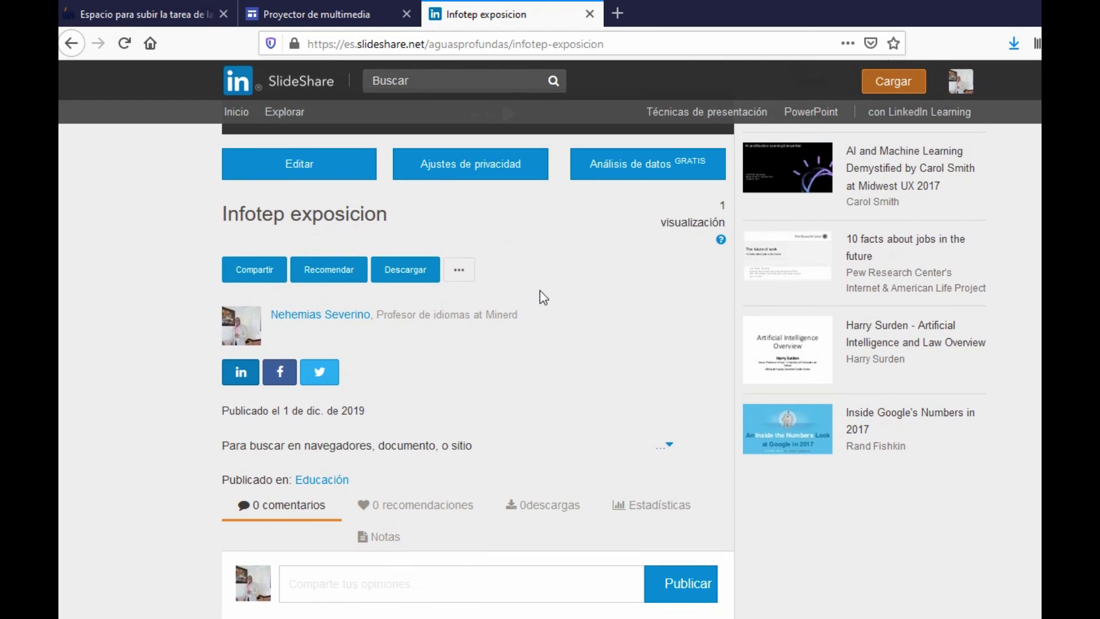
scroll(539, 290, "up", 3)
left_click(256, 443)
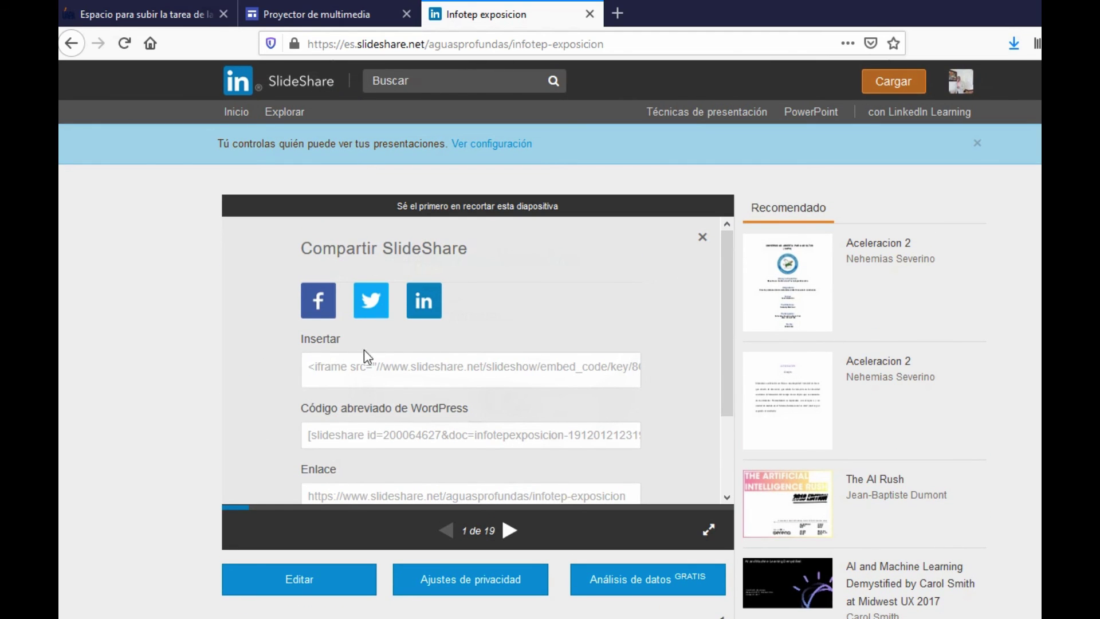
scroll(638, 439, "down", 2)
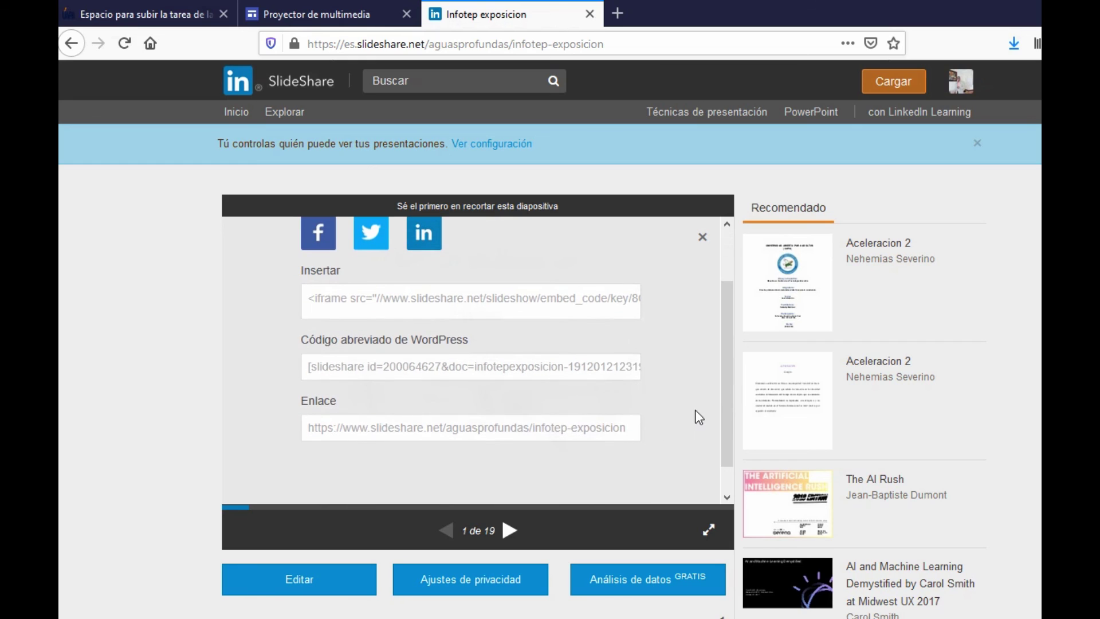
left_click(422, 431)
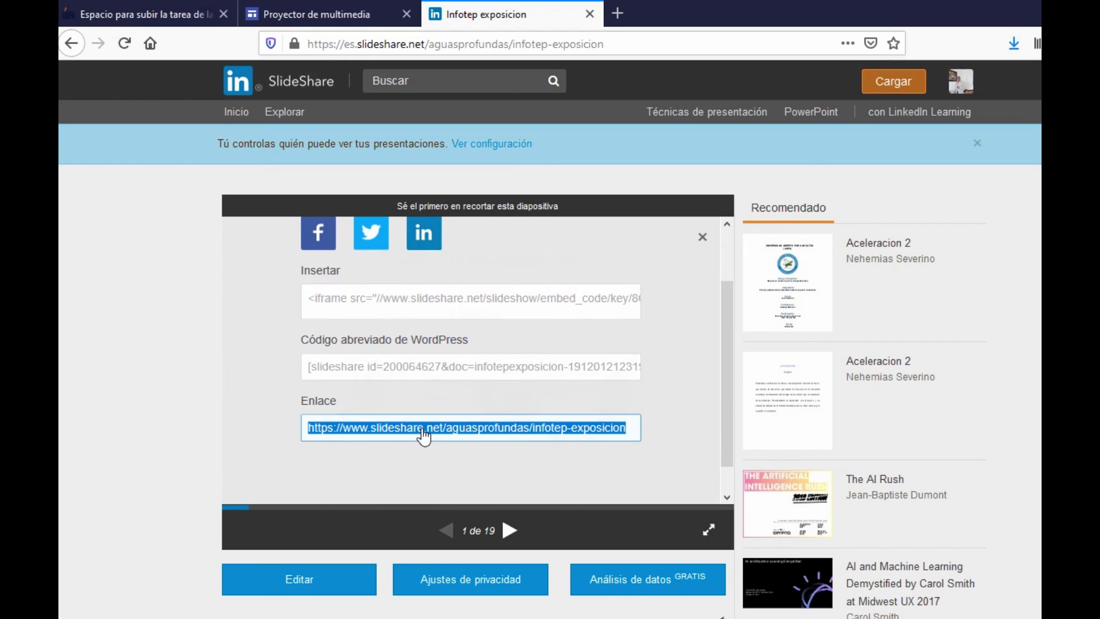